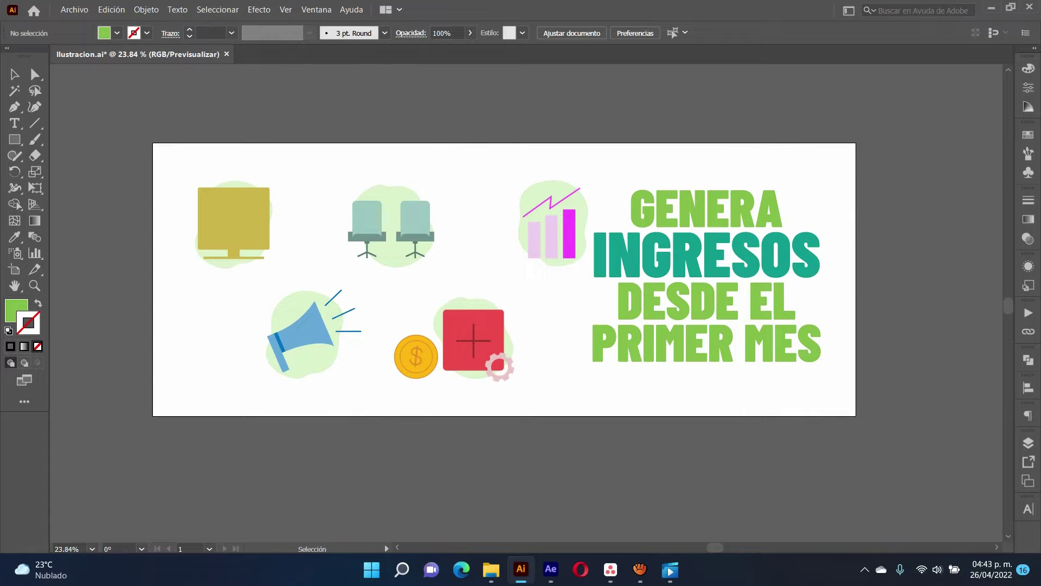
# Step: Bring After Effects to the front to view the Ilustracion composition of outlined layers
pyautogui.click(550, 570)
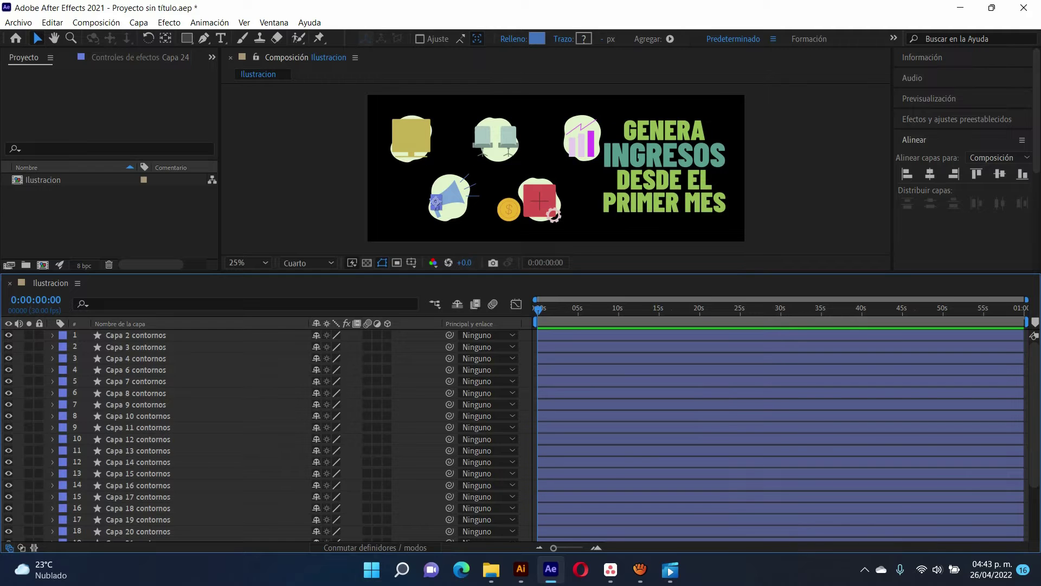
# Step: Return to Illustrator's Ilustracion.ai, where all artwork sits on layer Capa 2
pyautogui.click(670, 569)
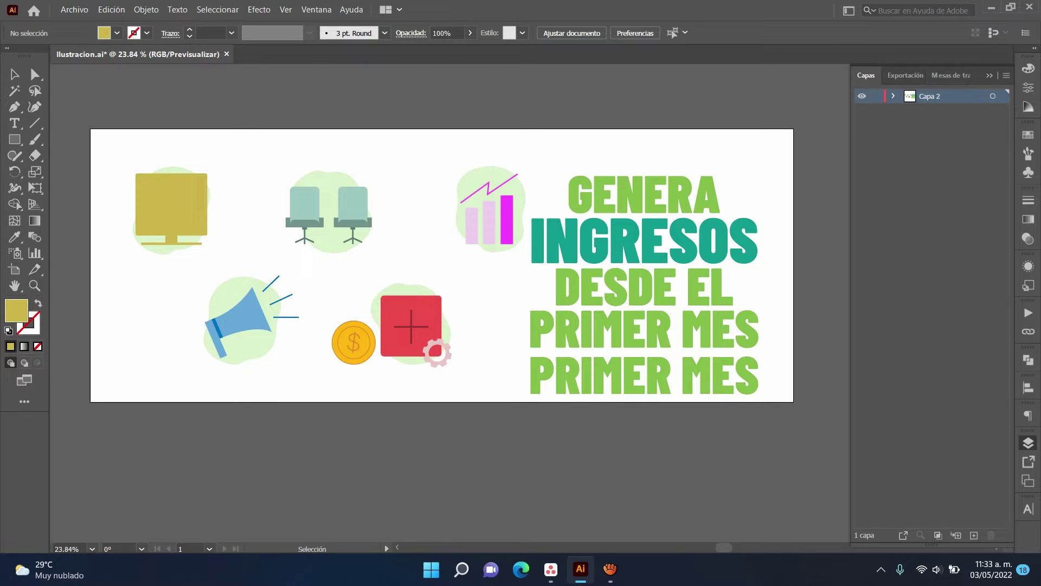
# Step: Select all artwork on Capa 2 and release it into sequential layers (Soltar a capas)
pyautogui.click(993, 96)
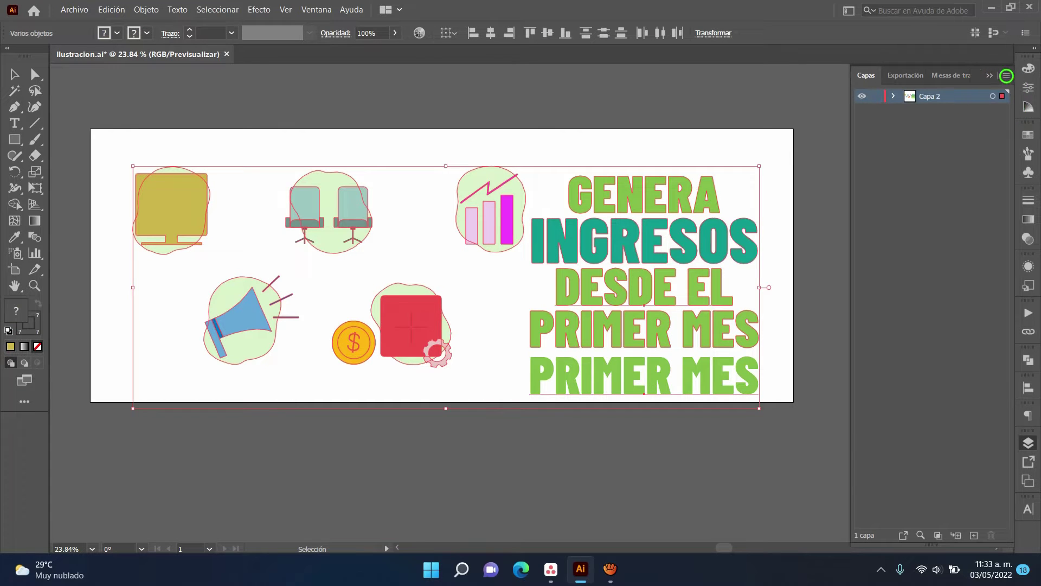
pyautogui.click(1007, 76)
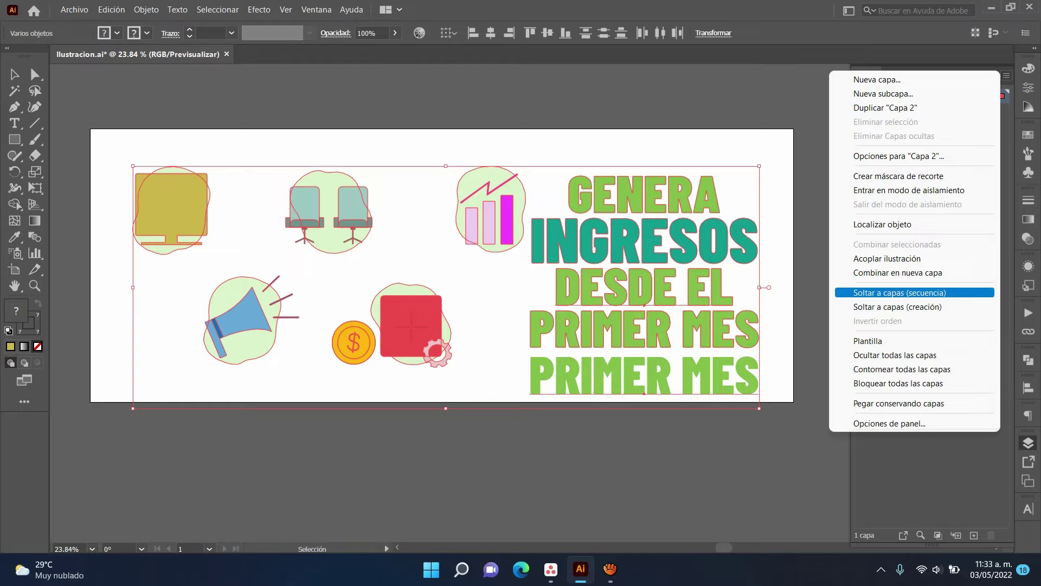
pyautogui.click(915, 293)
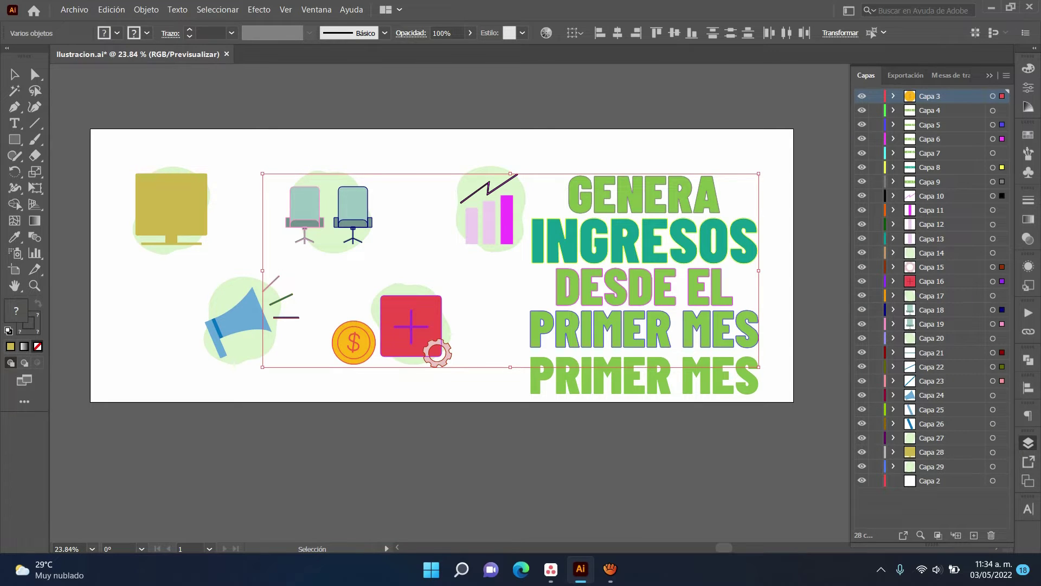
pyautogui.click(949, 481)
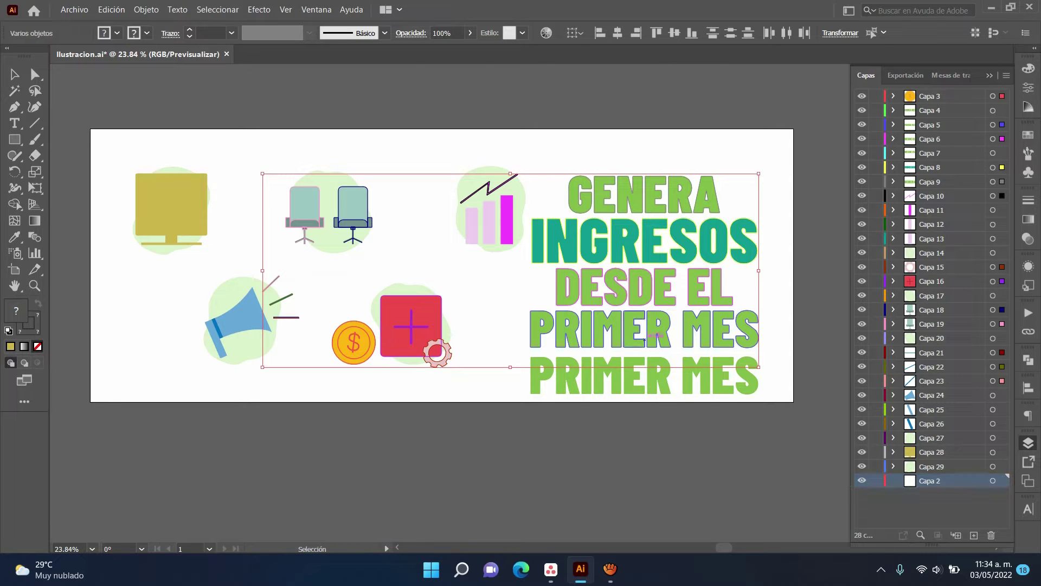
pyautogui.click(697, 374)
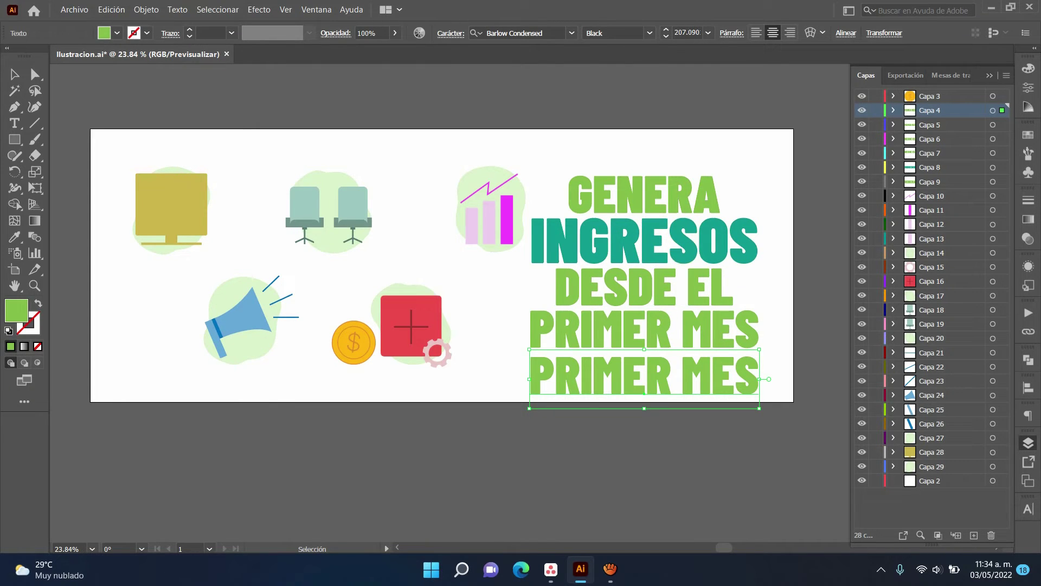
# Step: Save the layered artwork as Ilustracion.ai, replacing the existing file
pyautogui.click(73, 10)
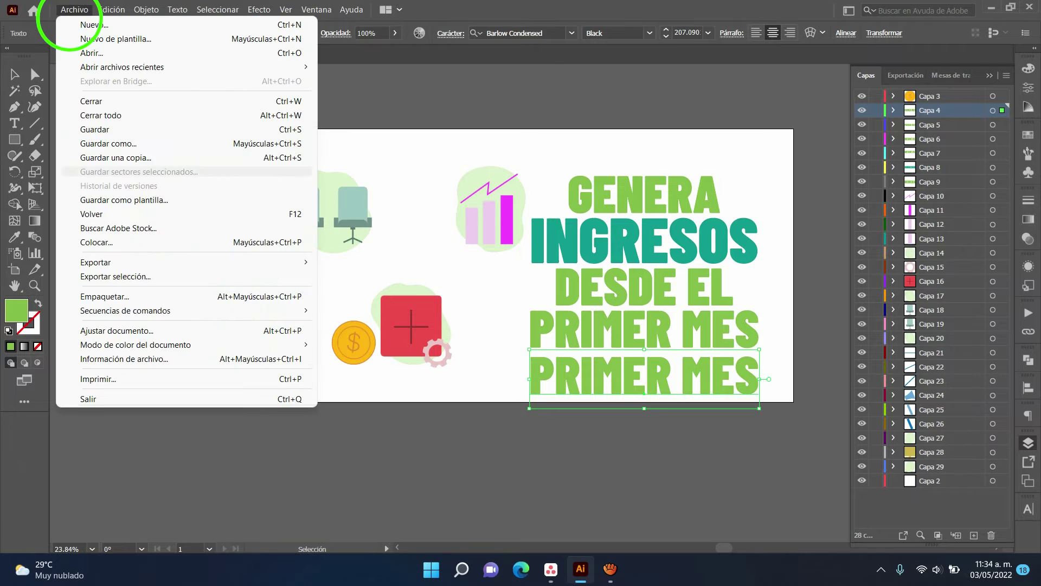
pyautogui.press('Return')
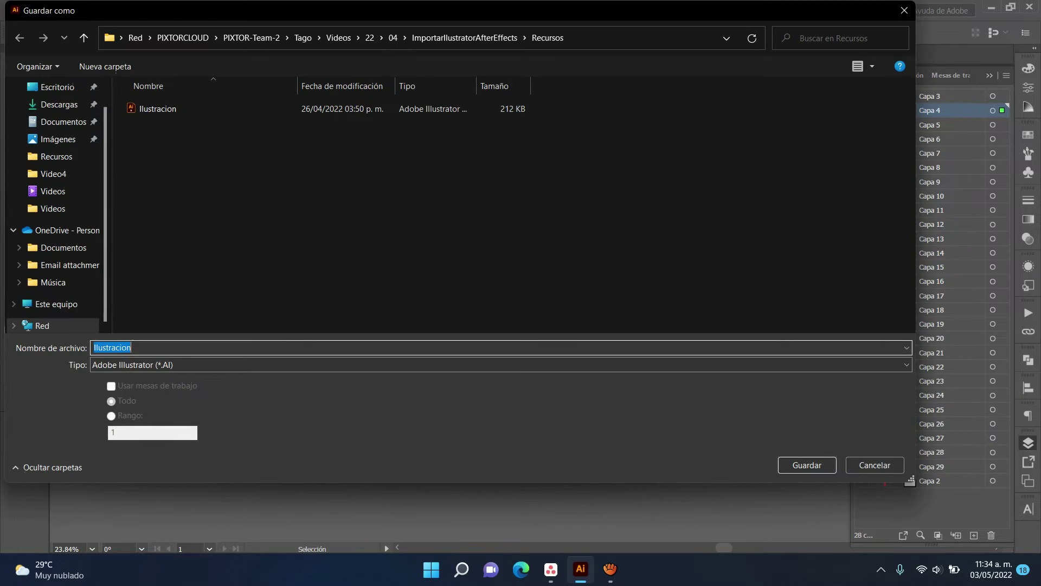
pyautogui.click(807, 465)
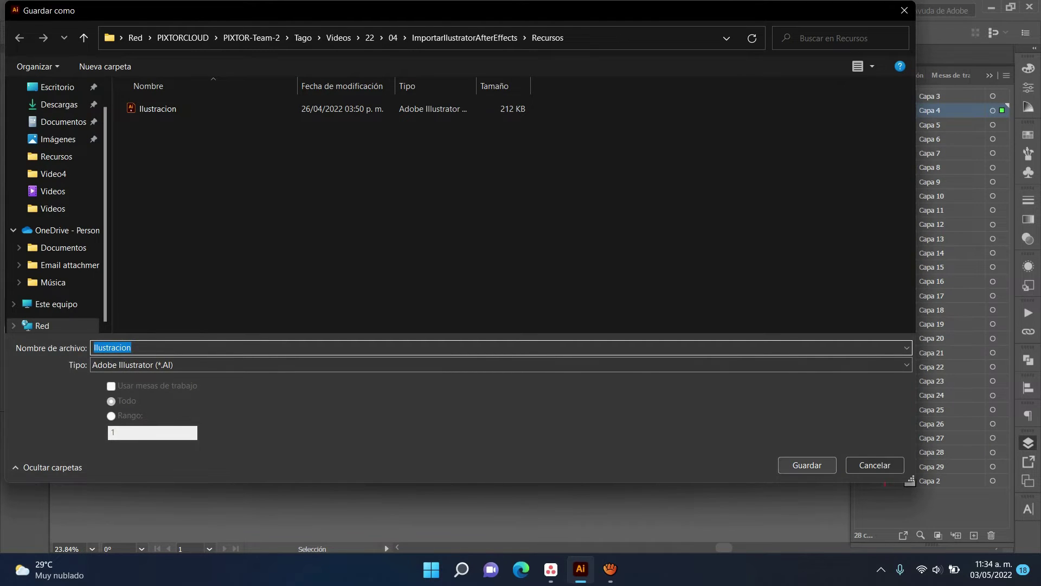
pyautogui.press('Return')
pyautogui.press('Return')
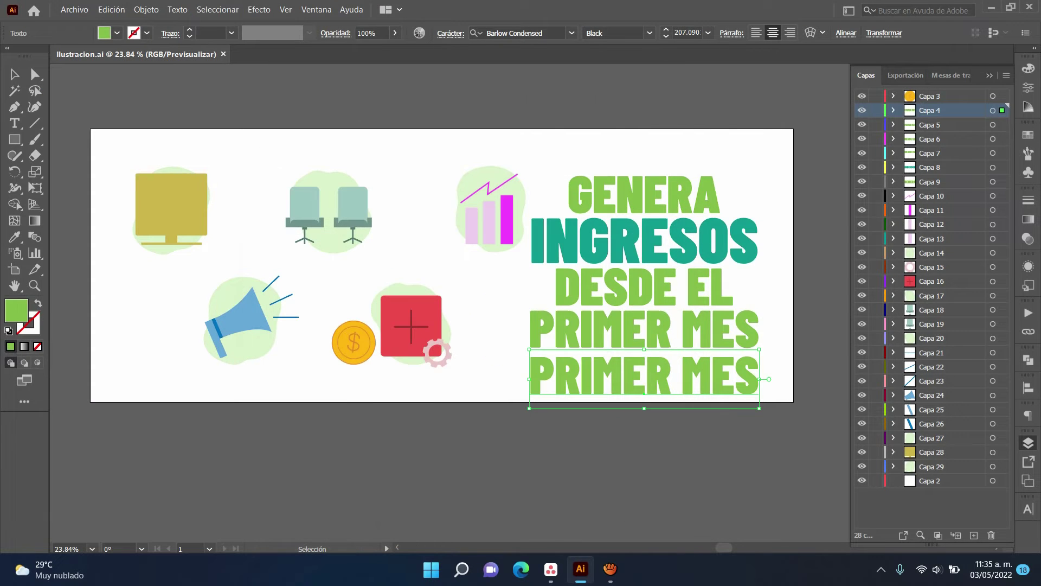
pyautogui.moveTo(461, 569)
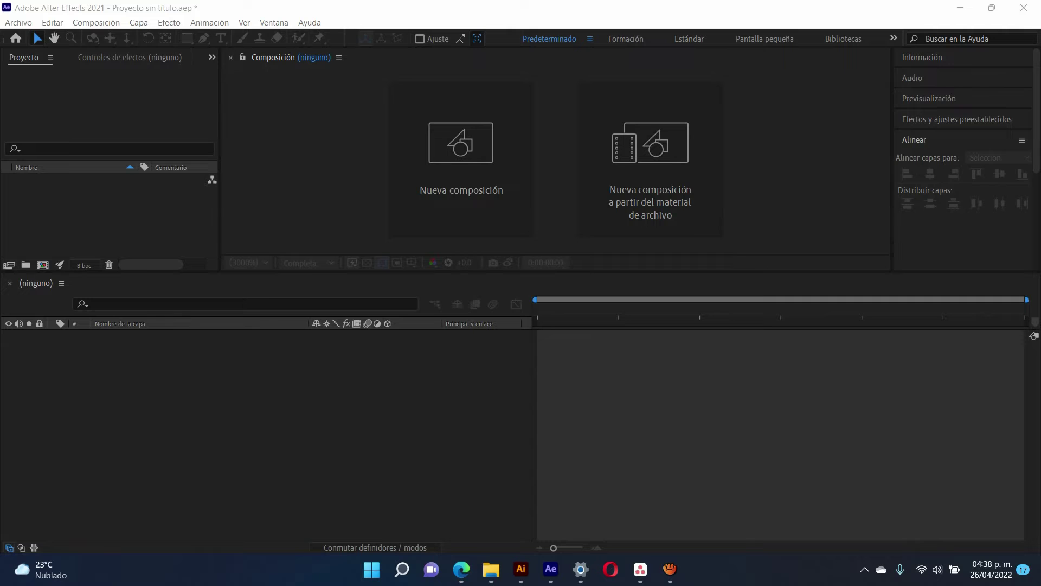
# Step: Import Ilustracion.ai from File Explorer into the Project panel as a Composición
pyautogui.click(558, 504)
pyautogui.moveTo(382, 135); pyautogui.dragTo(59, 219)
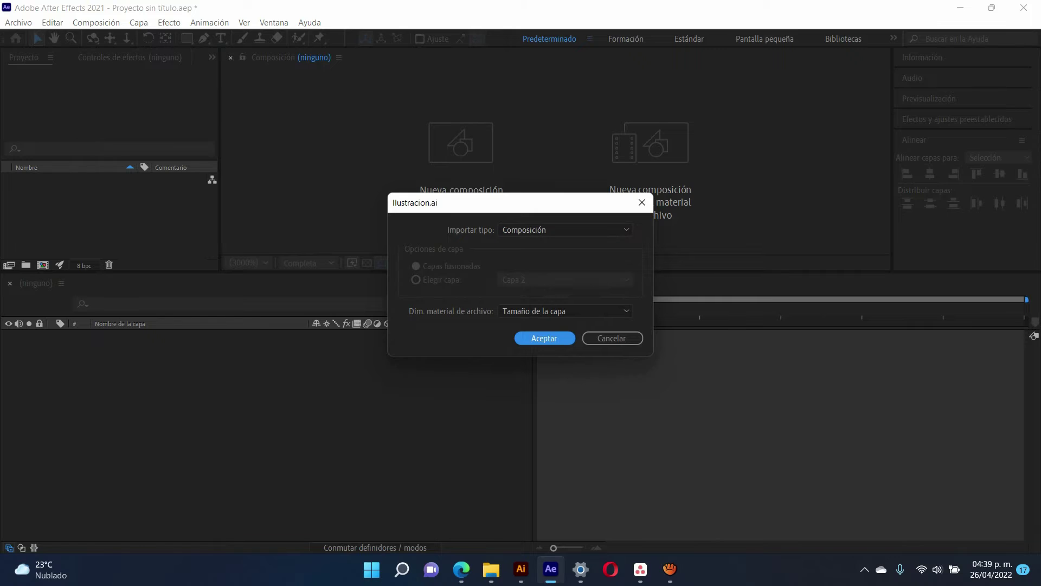
pyautogui.press('Return')
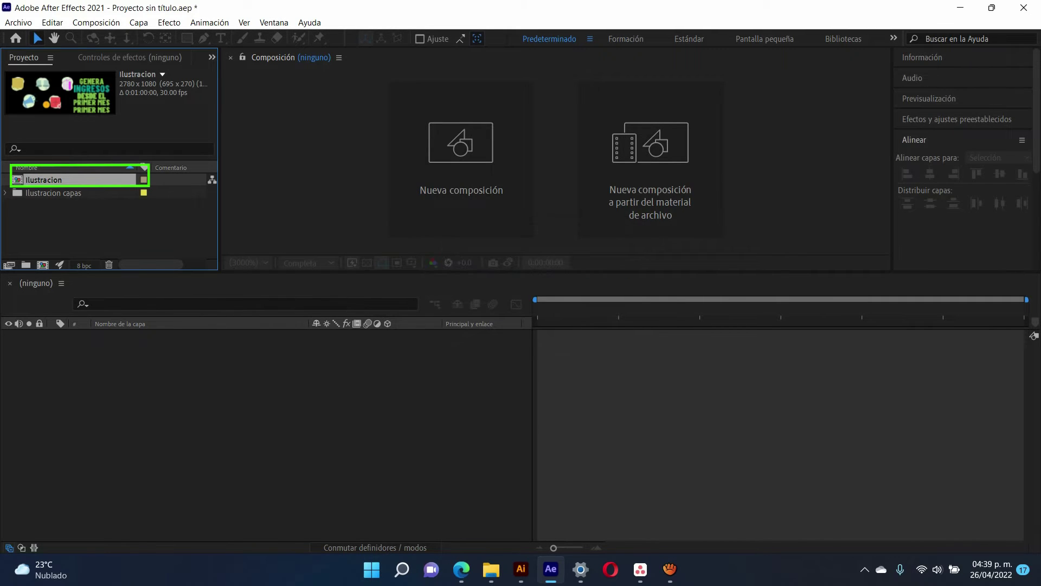
# Step: Expand the Ilustracion capas folder and open the Ilustracion composition
pyautogui.click(53, 193)
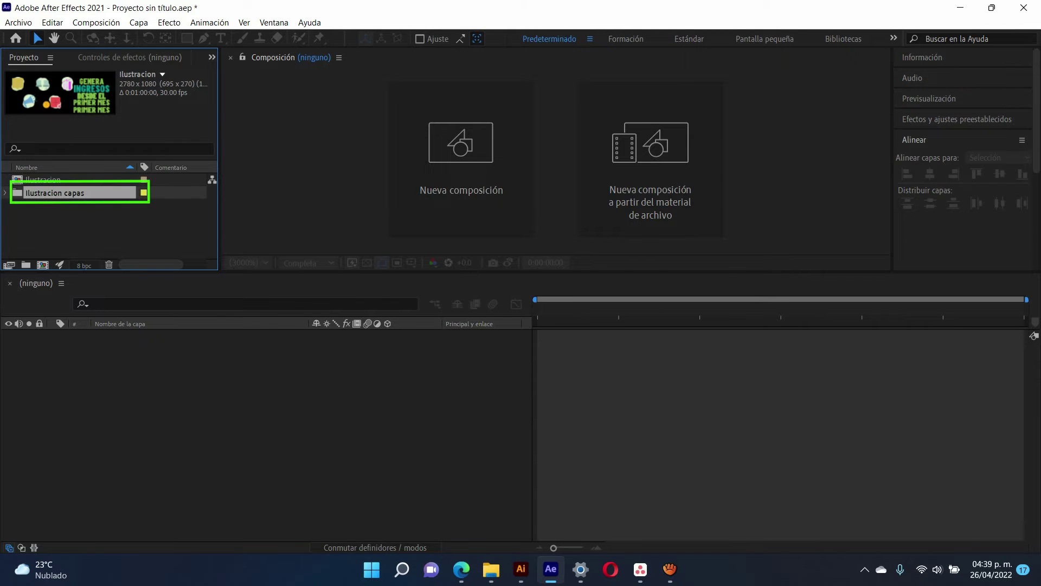
pyautogui.click(6, 193)
pyautogui.click(43, 180)
pyautogui.doubleClick(39, 179)
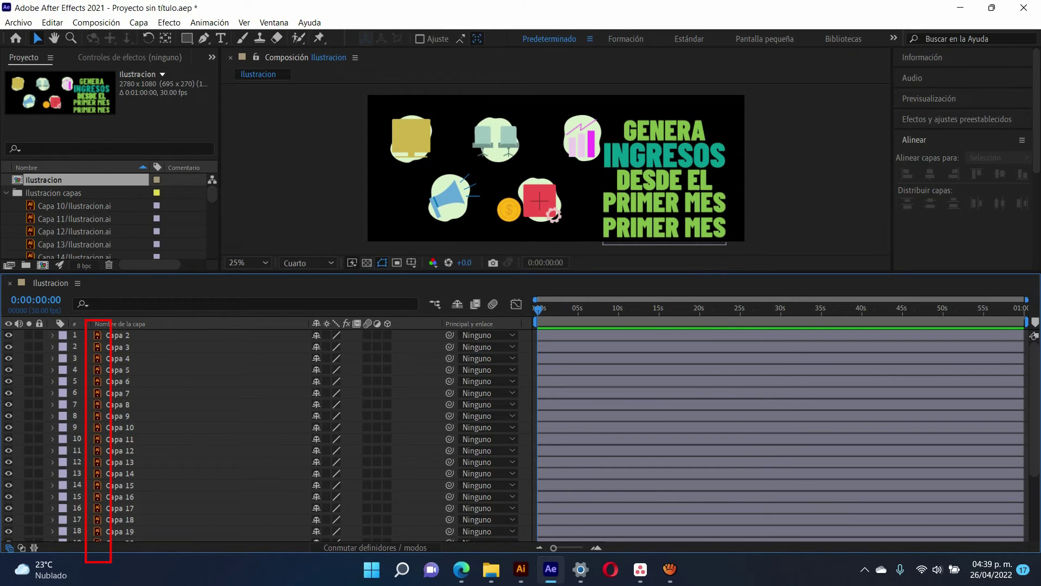
# Step: Inspect the comp's layers, selecting the DESDE EL text, the coin, and Capa 2
pyautogui.click(664, 179)
pyautogui.click(508, 209)
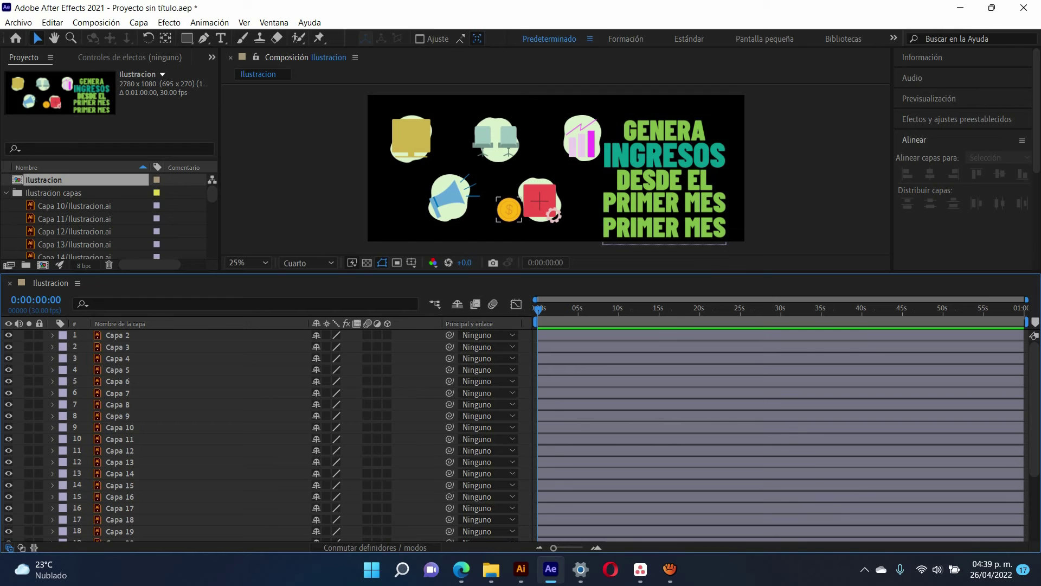
pyautogui.click(118, 334)
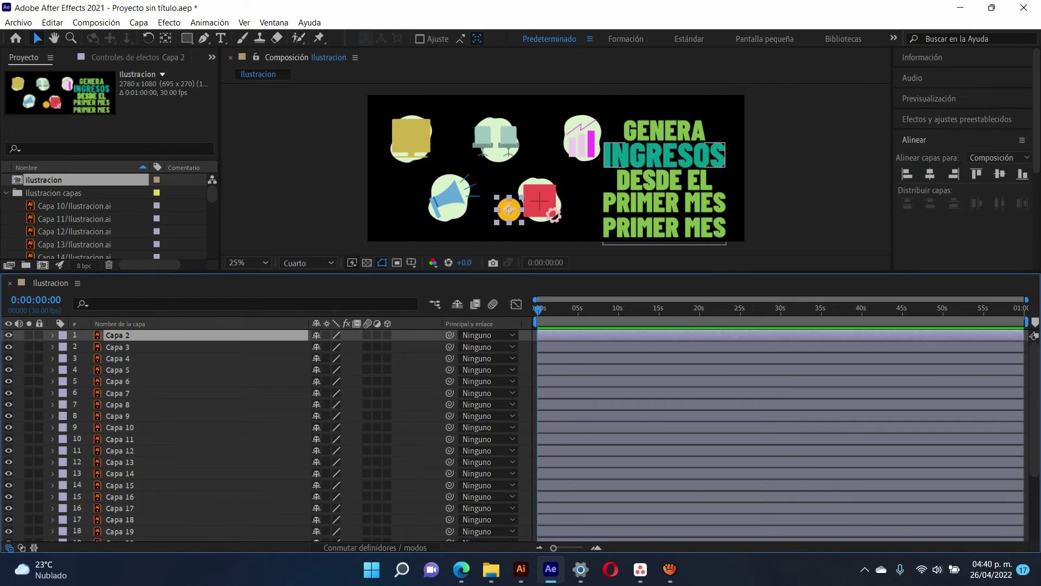
# Step: Select all layers, apply Crear formas a partir de la capa vectorial, and dismiss the warning
pyautogui.scroll(-3, 260, 434)
pyautogui.keyDown('shift'); pyautogui.click(116, 535); pyautogui.keyUp('shift')
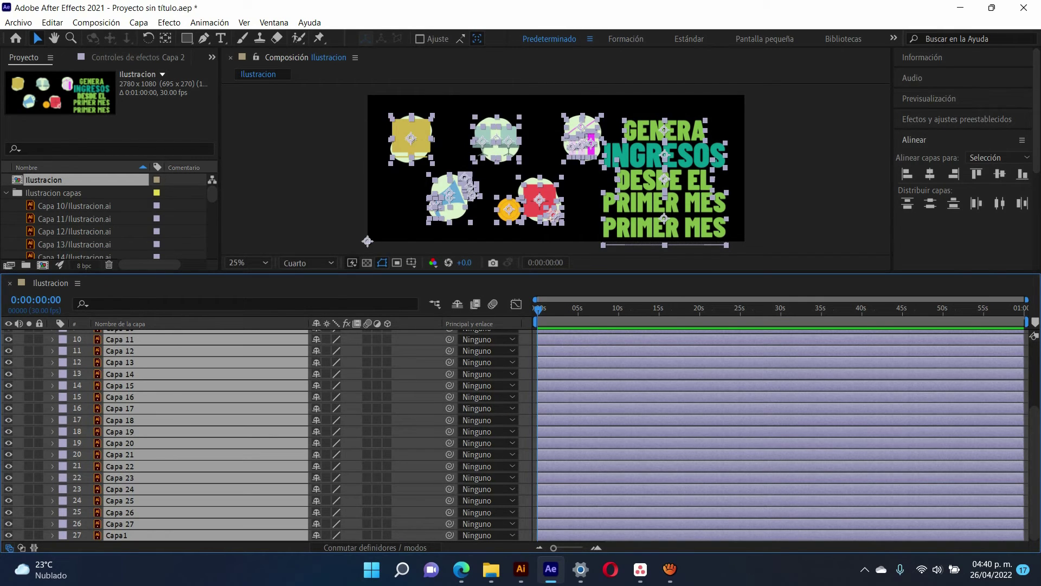
pyautogui.rightClick(167, 500)
pyautogui.moveTo(249, 389)
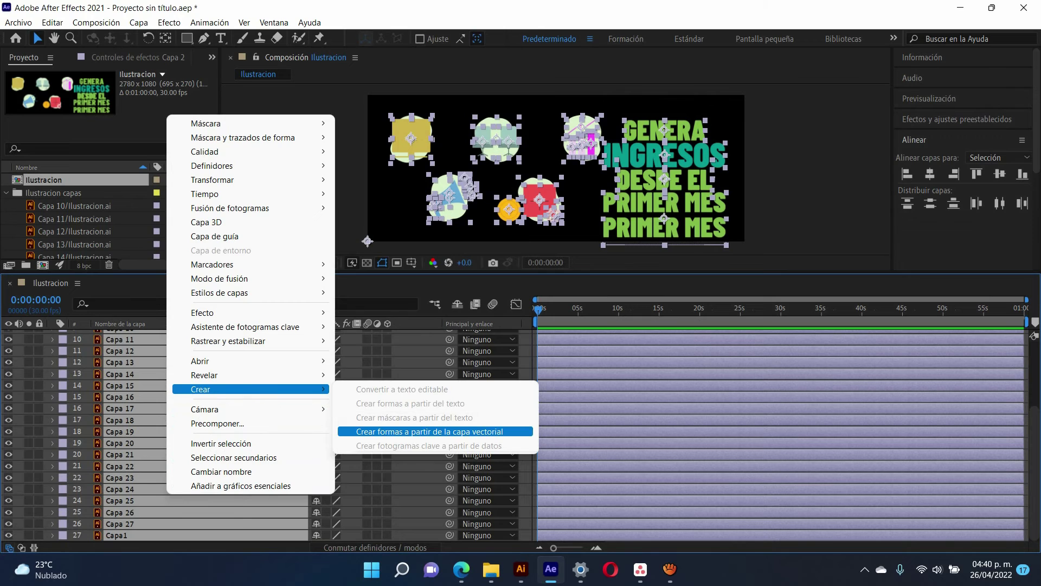
pyautogui.click(428, 431)
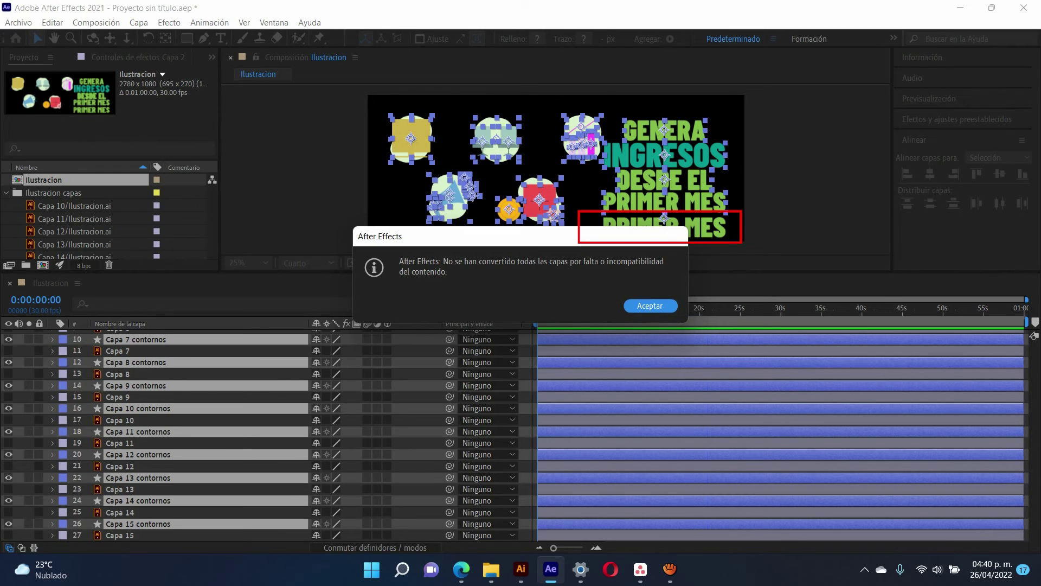
pyautogui.press('Return')
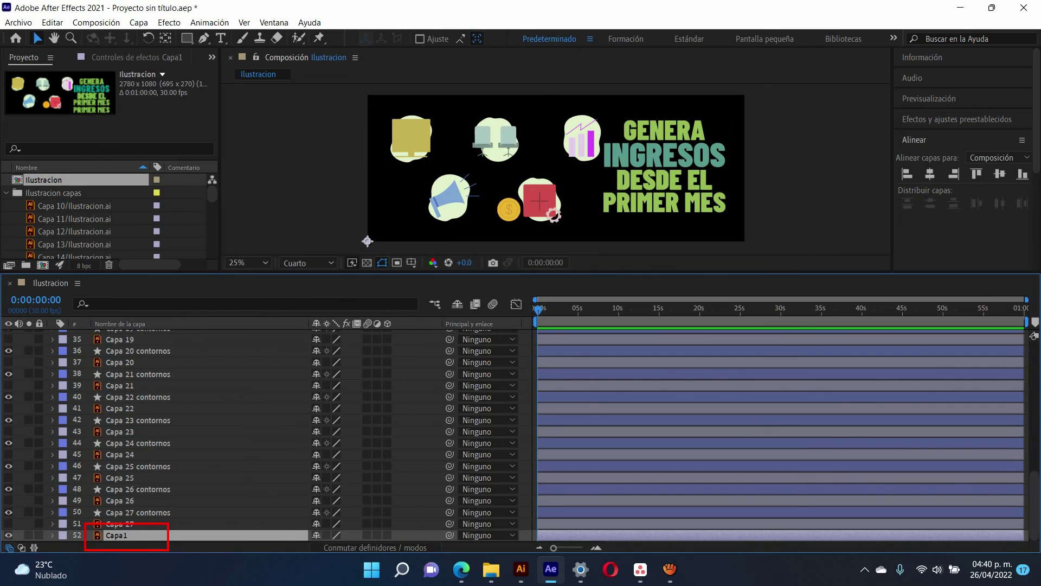
# Step: Delete the Ilustracion capas folder from the project, confirming removal of its layers
pyautogui.click(54, 192)
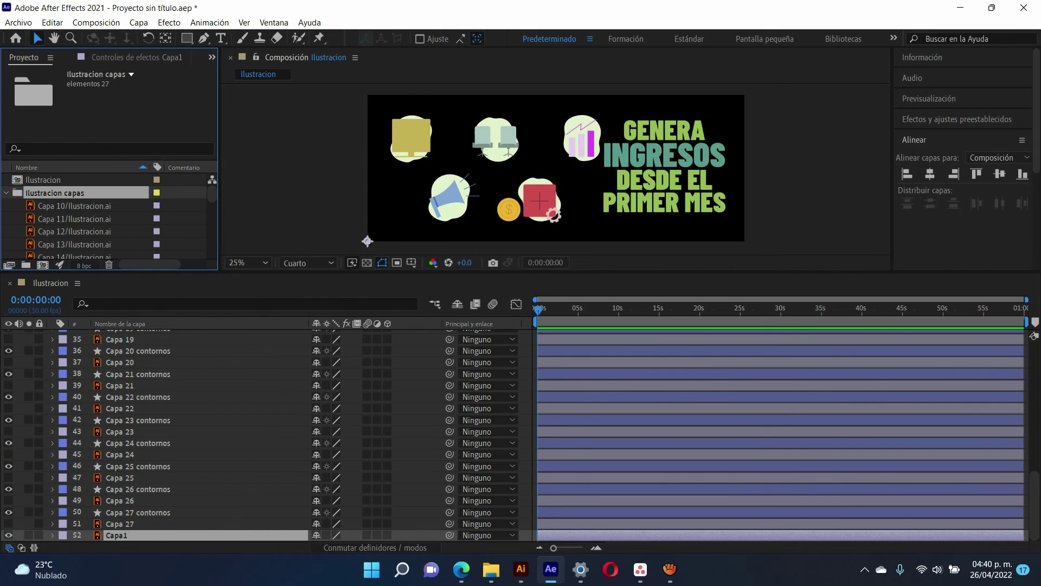
pyautogui.click(18, 194)
pyautogui.press('Delete')
pyautogui.press('Return')
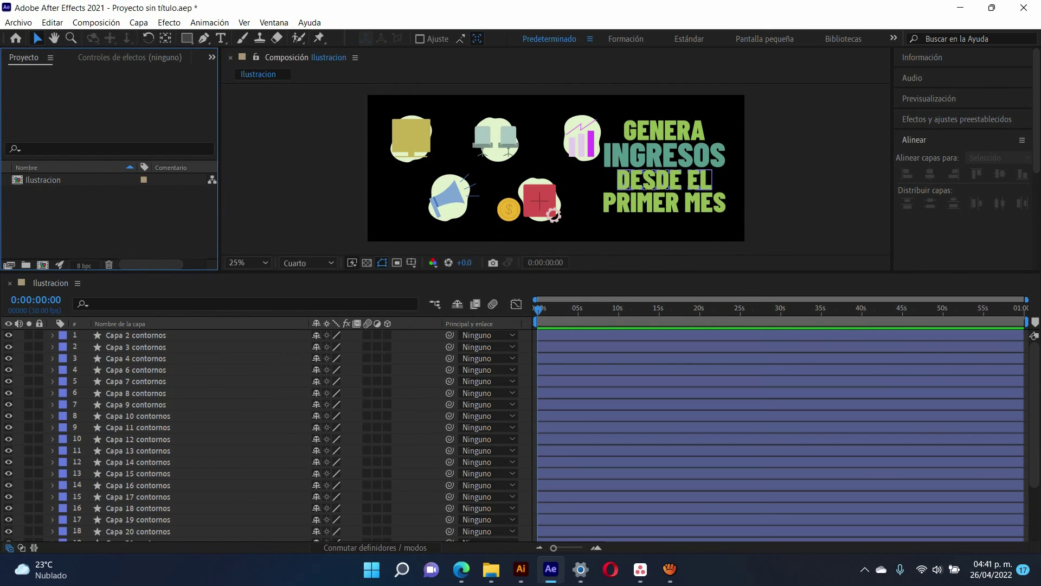
# Step: Check the remaining shape layers, selecting Capa 19 contornos and Capa 24 contornos
pyautogui.scroll(-3, 272, 434)
pyautogui.click(138, 443)
pyautogui.click(138, 500)
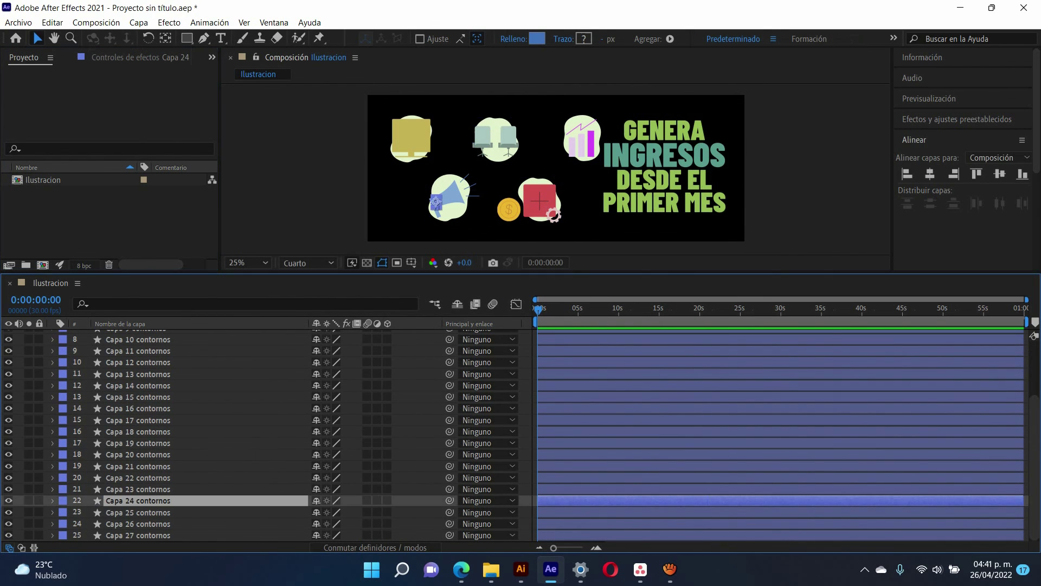
pyautogui.scroll(3, 271, 434)
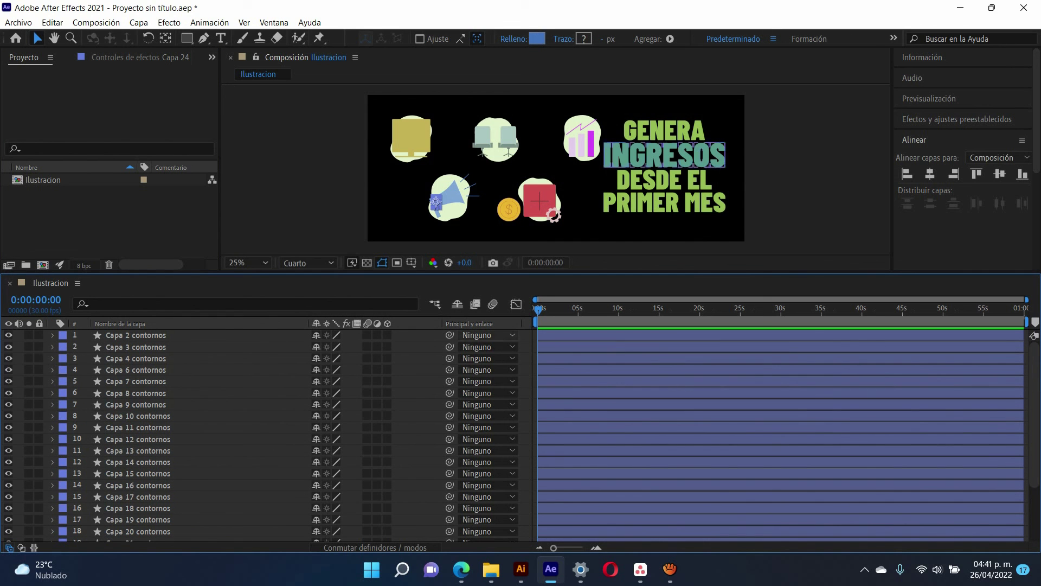